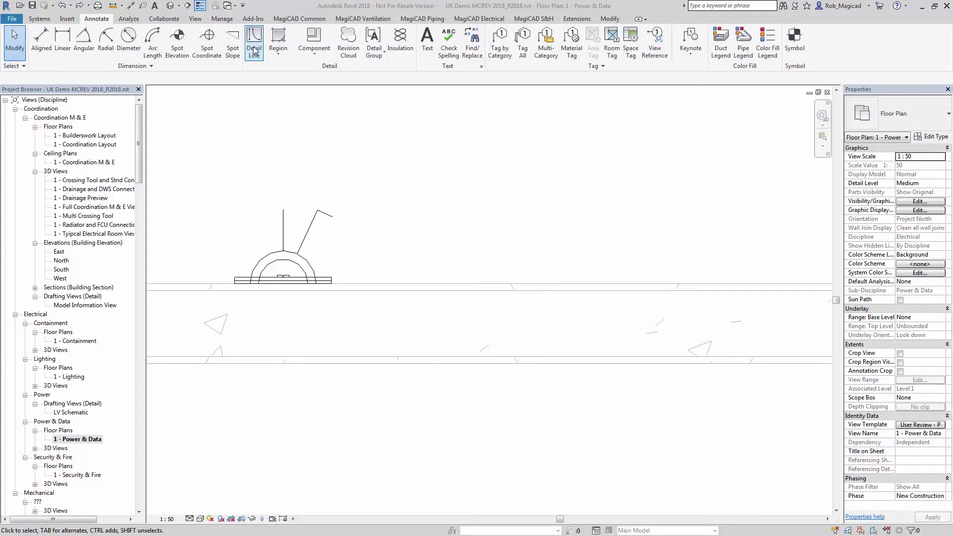
- Draw a closed five-sided detail-line outline beside the existing socket symbol, with its tip on the wall and vertical sides about 35 mm long
left_click(254, 49)
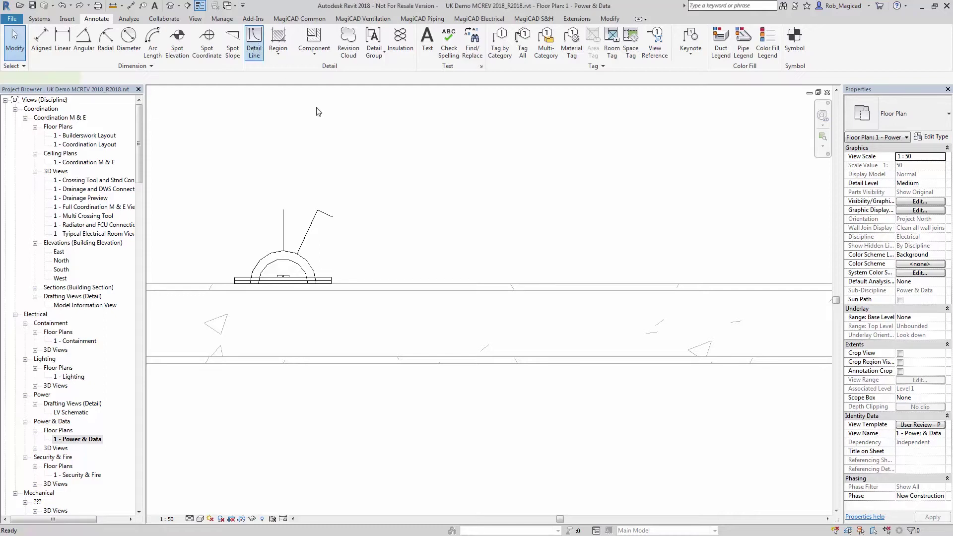
left_click(467, 283)
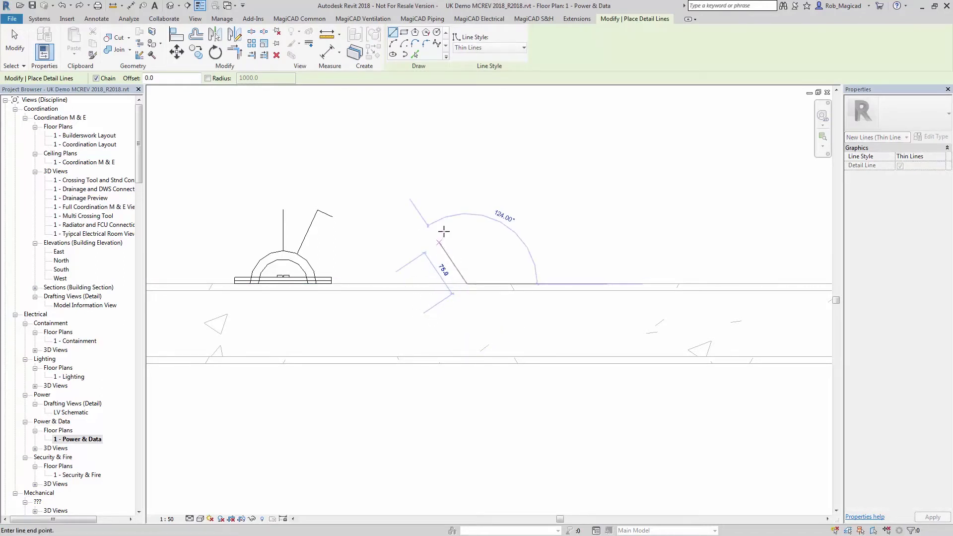
left_click(440, 243)
left_click(440, 220)
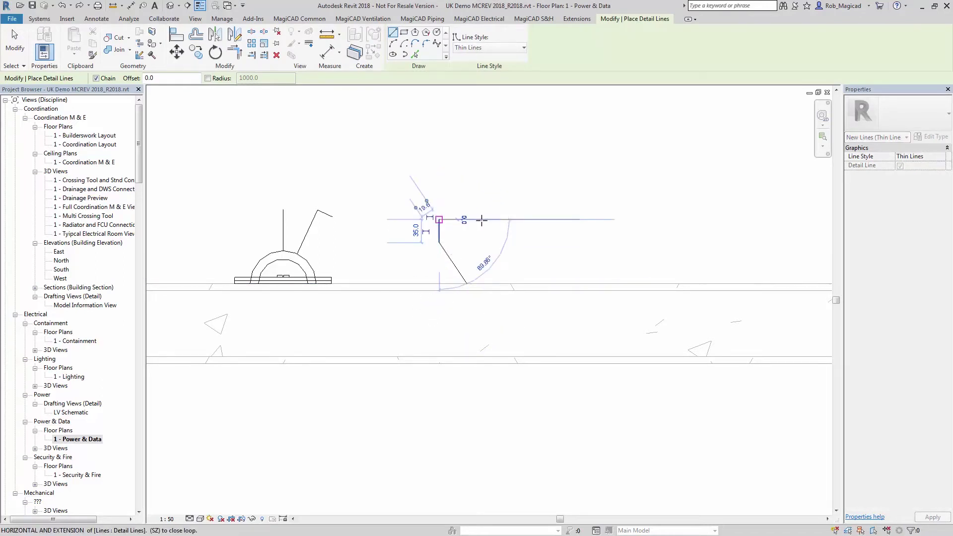
left_click(509, 219)
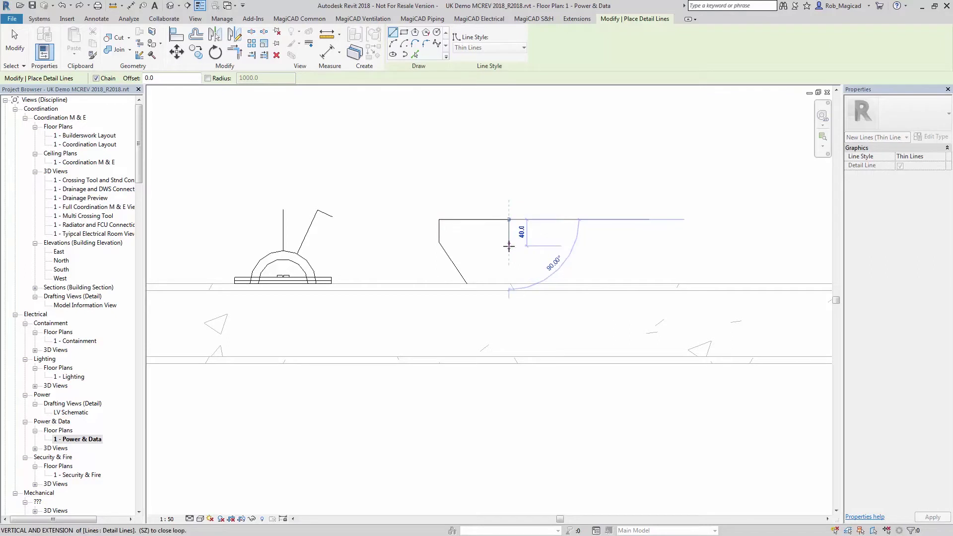
left_click(508, 243)
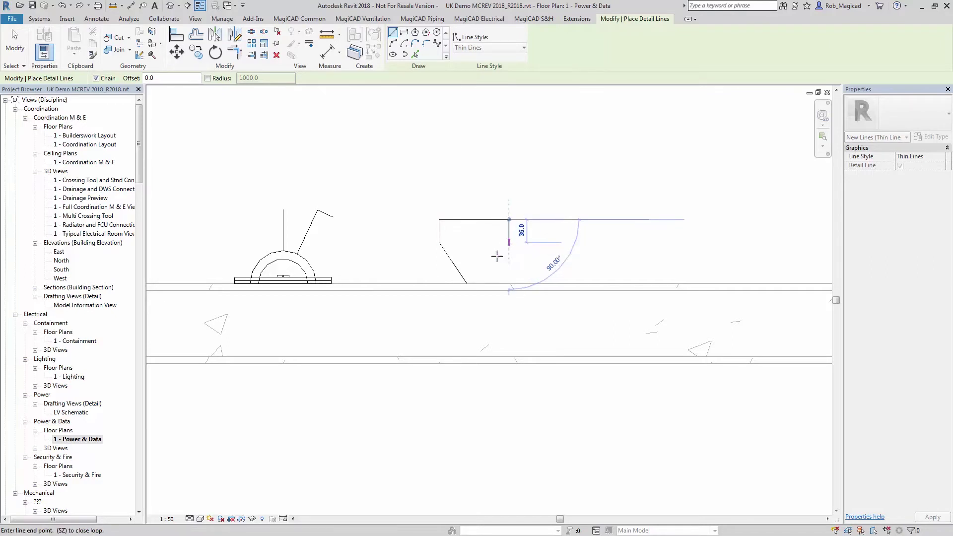
left_click(467, 283)
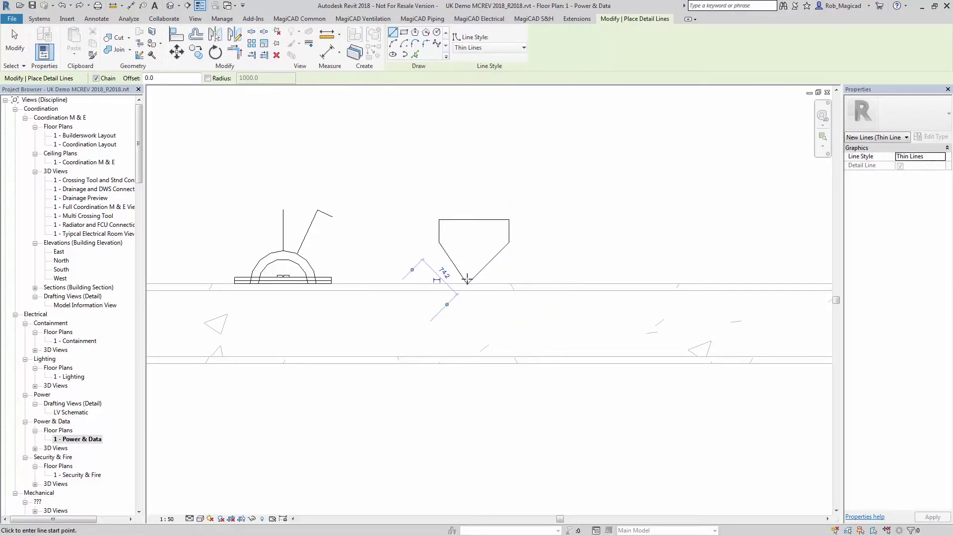
- Draw a vertical detail line inside the outline, from its tip on the wall to just below its top edge
left_click(468, 233)
key("Escape")
key("Escape")
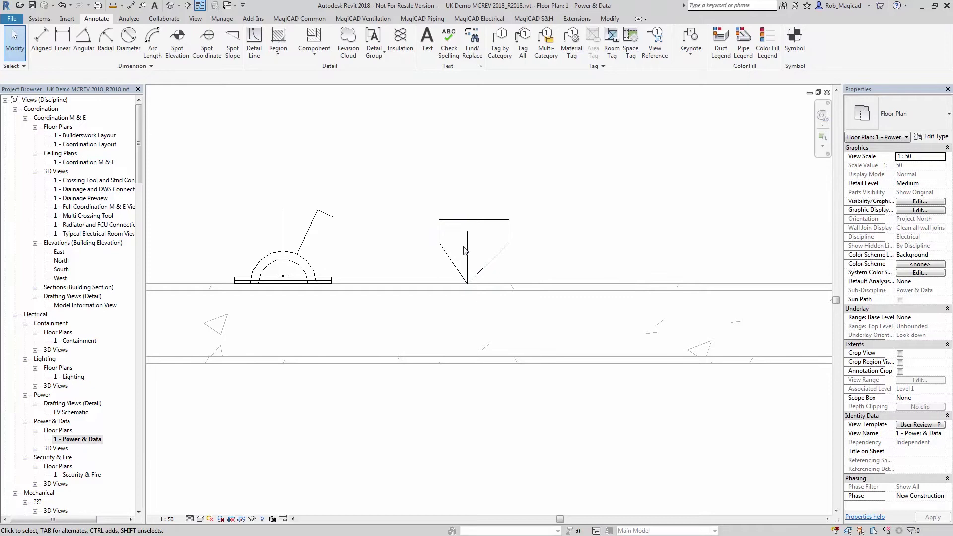
middle_click_drag(435, 225, 414, 220)
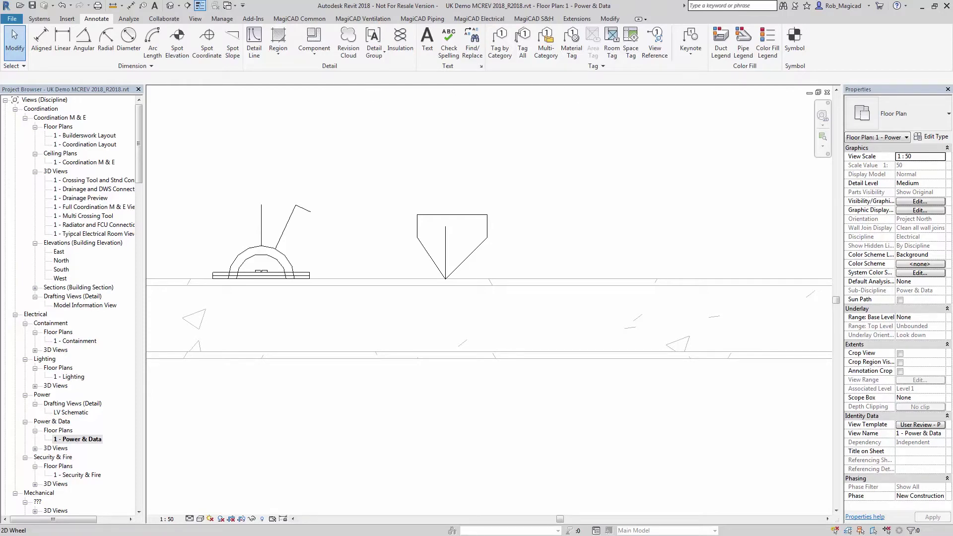
- Switch to Windows Explorer and duplicate magix_usr.mcs within the 2Dsymbols folder
key("alt+Tab")
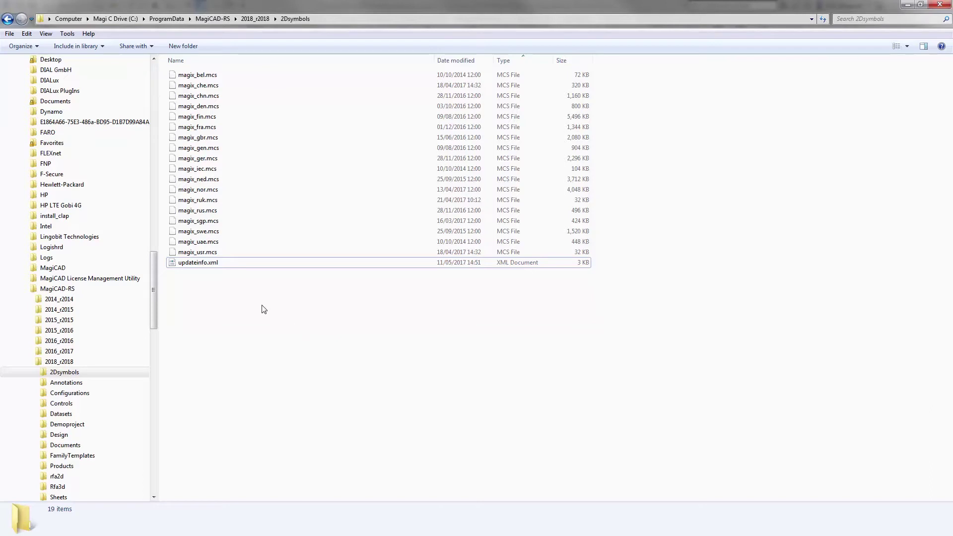
left_click(214, 252)
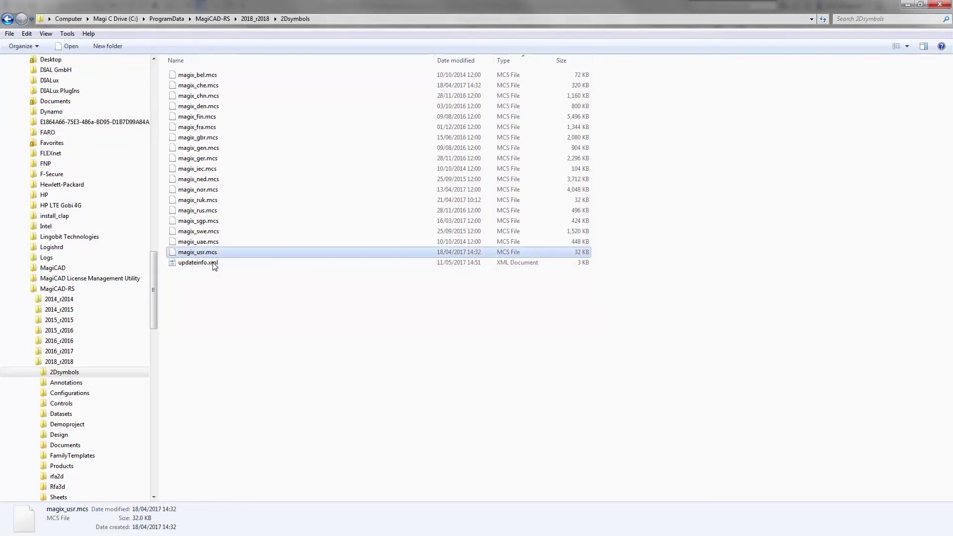
left_click(210, 298)
key("ctrl+v")
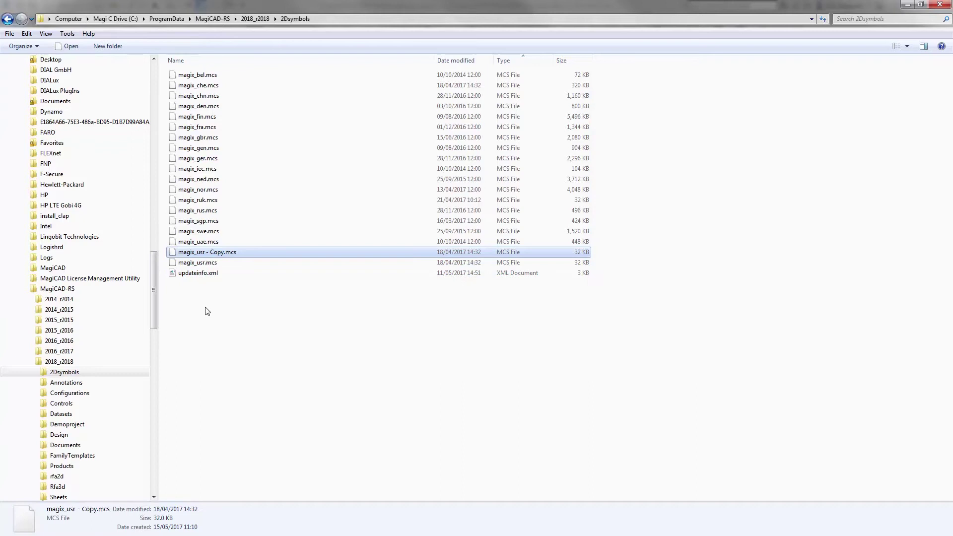
- Rename the copied symbol file as magix_tes.mcs
left_click(212, 252)
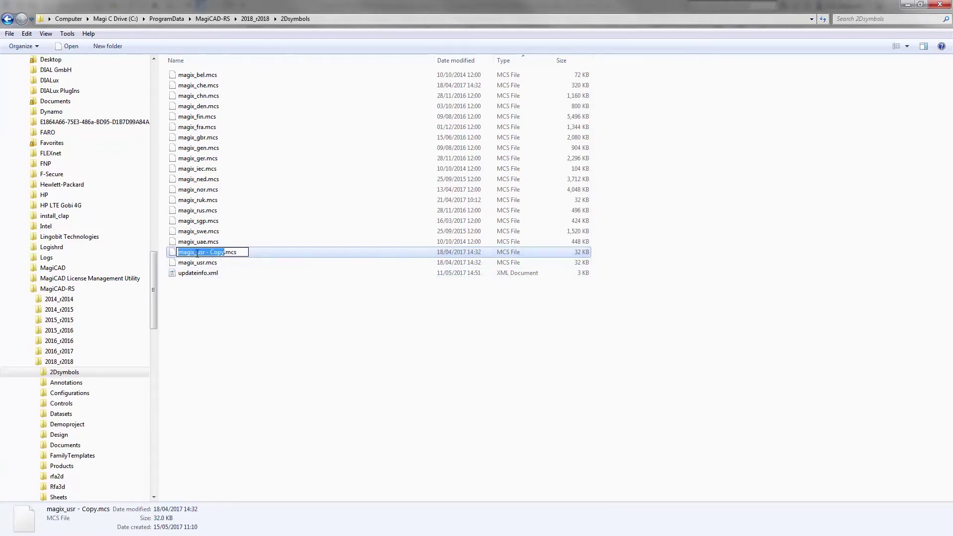
left_click(196, 253)
key("Delete")
key("Delete")
key("Delete")
key("Delete")
key("Delete")
key("Delete")
key("Delete")
key("Delete")
key("Delete")
key("Delete")
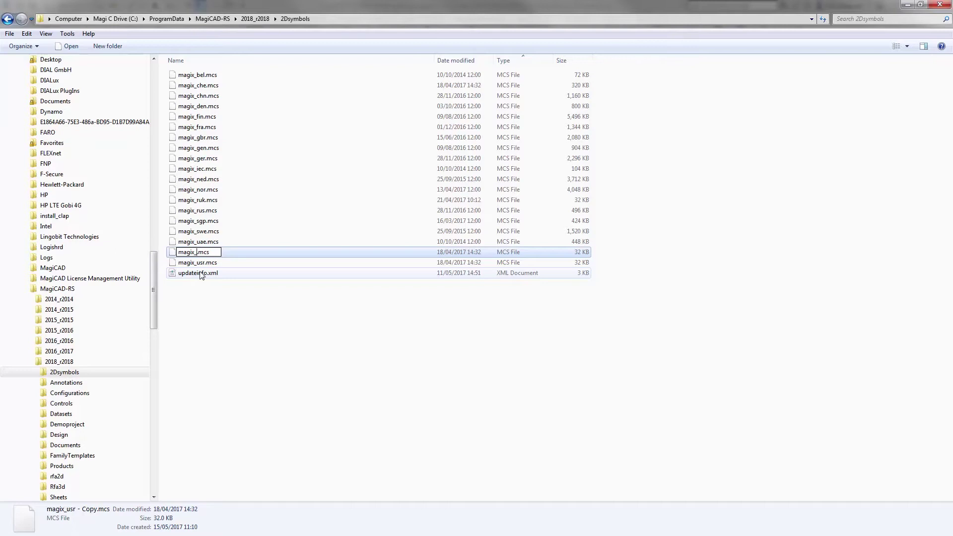
type("tes")
key("Return")
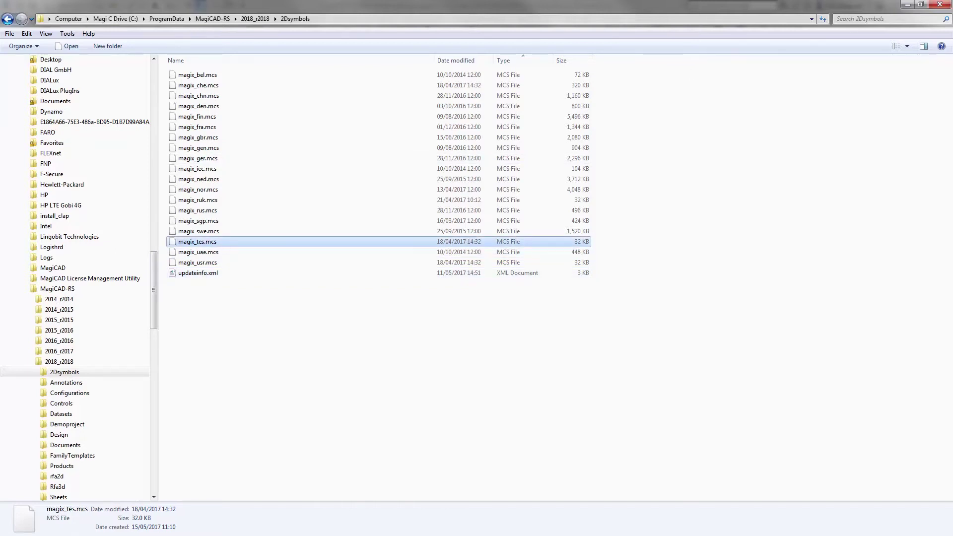
- Switch back to Revit and create a MagiCAD user symbol from the five-sided shape's detail lines, with its origin at the tip on the wall
key("alt+Tab")
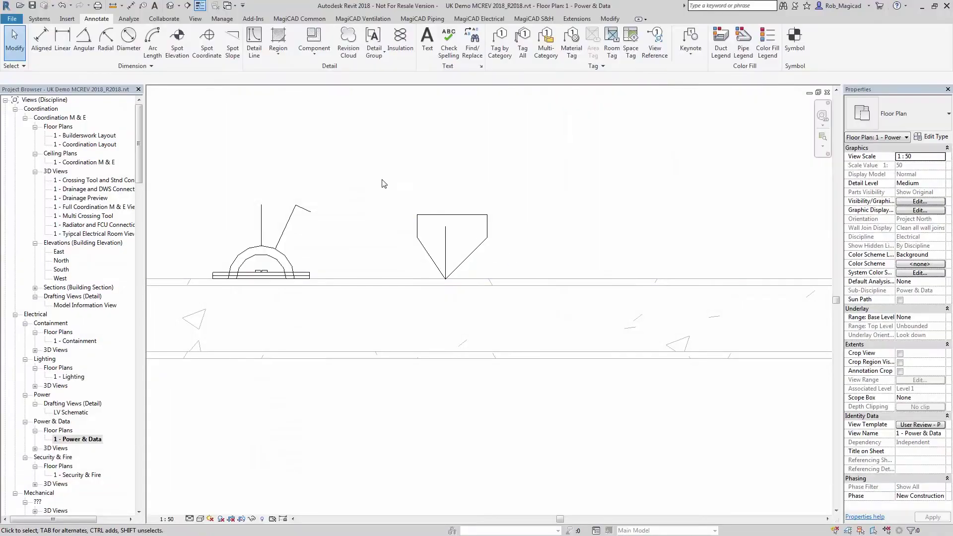
middle_click_drag(382, 198, 383, 191)
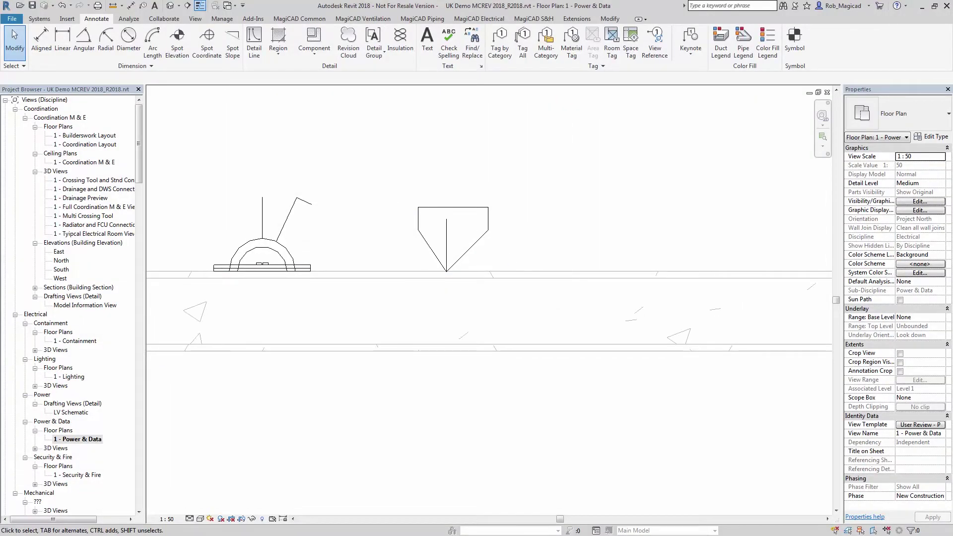
scroll(536, 298, "down", 3)
scroll(461, 259, "up", 2)
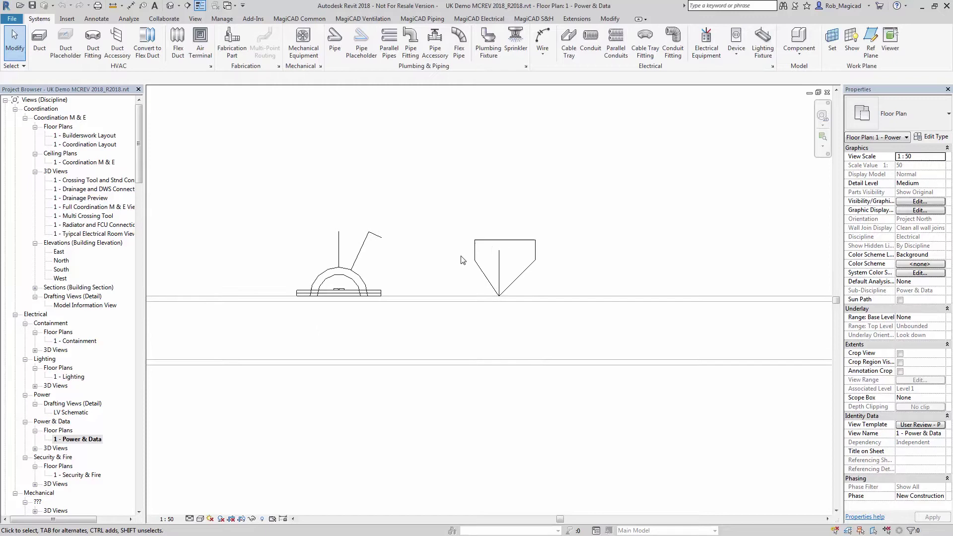
middle_click_drag(461, 259, 397, 222)
scroll(398, 221, "up", 1)
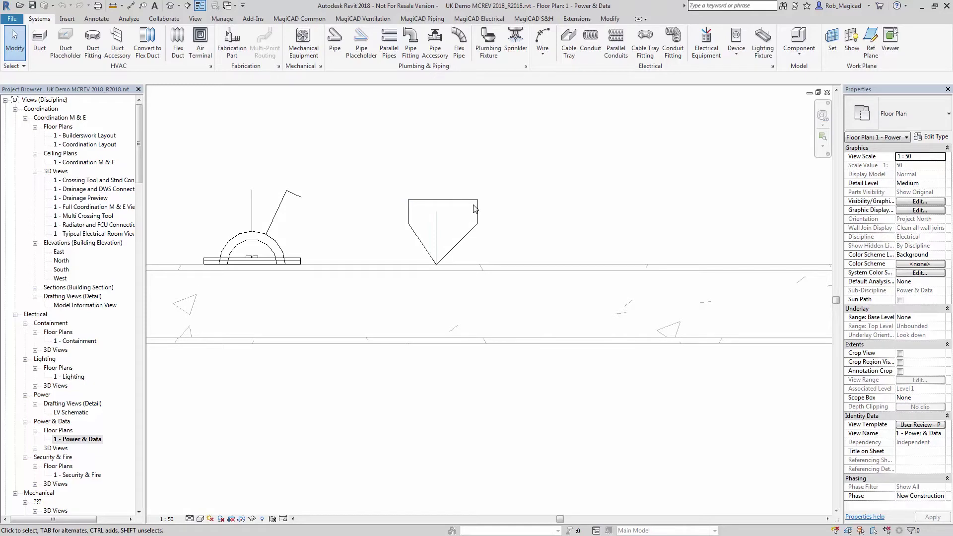
left_click(298, 23)
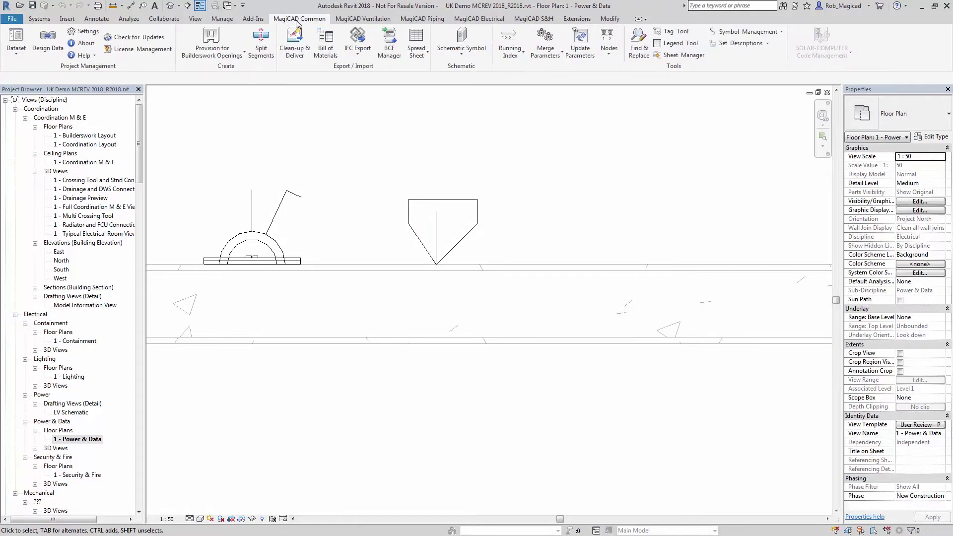
left_click(733, 33)
left_click(737, 51)
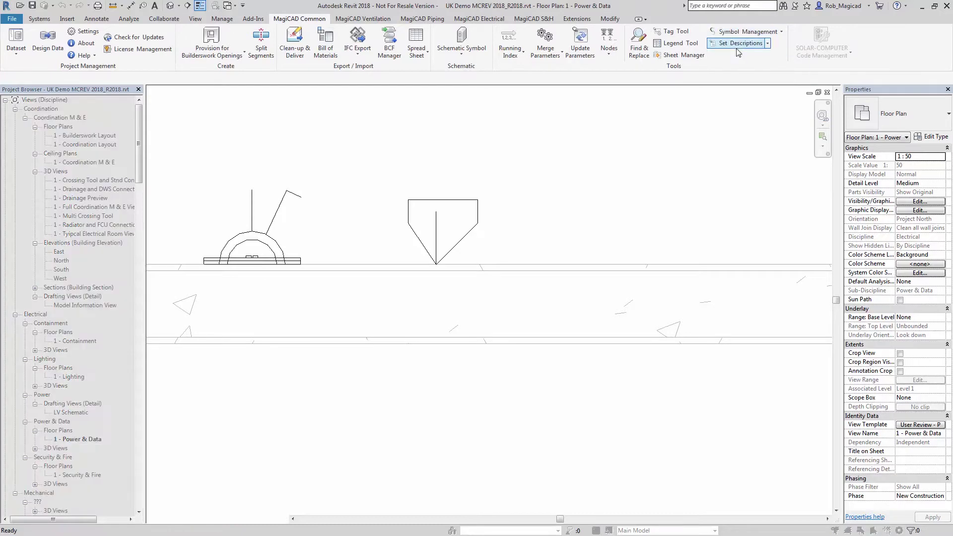
left_click(738, 45)
left_click(443, 221)
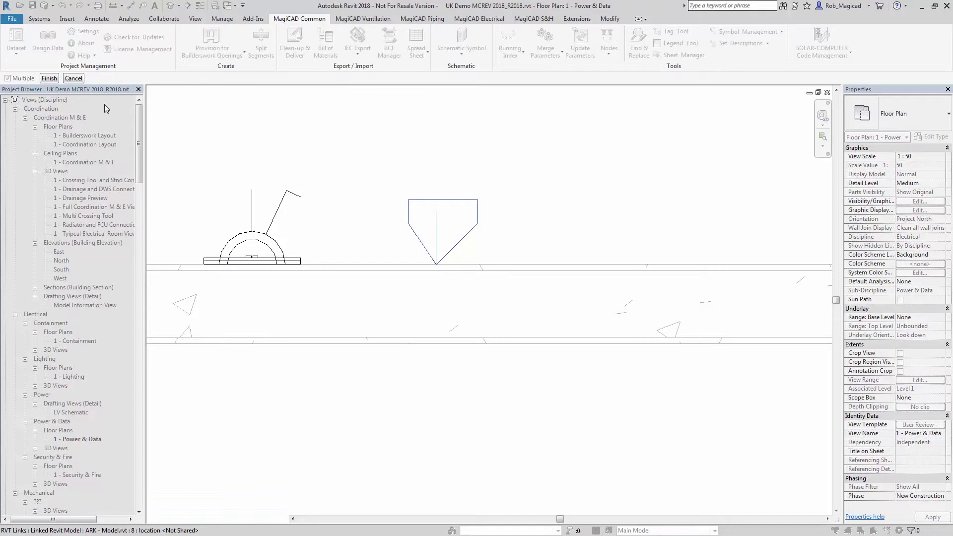
left_click(48, 78)
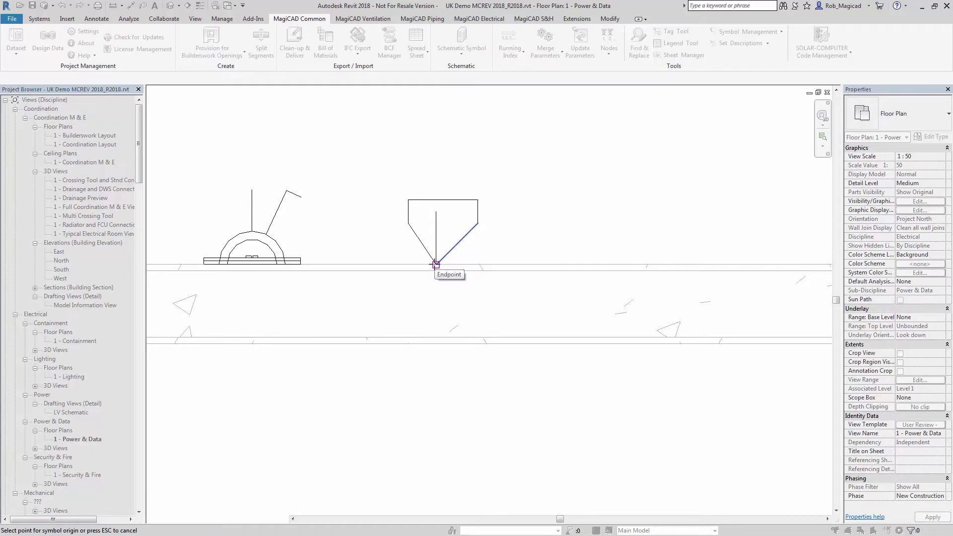
left_click(436, 264)
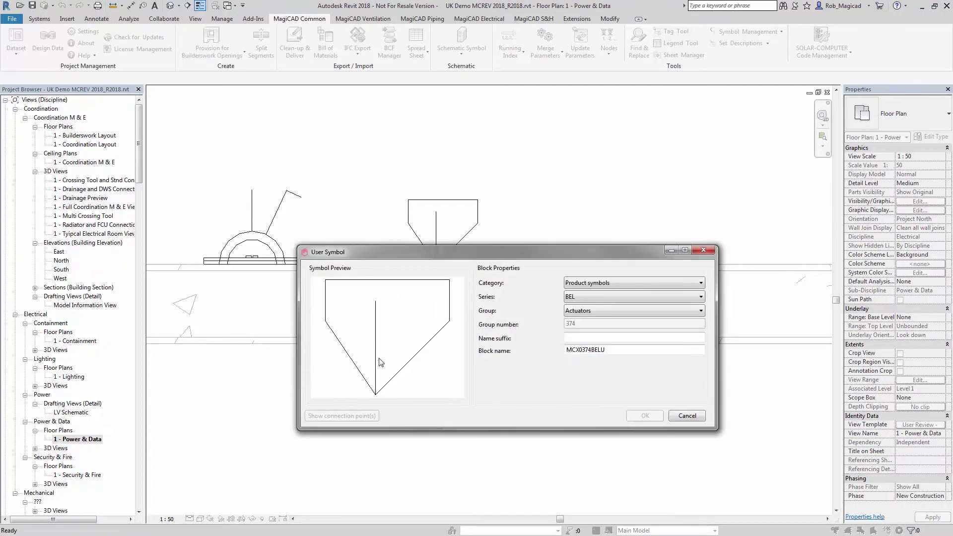
- Save the user symbol under Product symbols in series TES, group Electrical socket, with the name suffix "test"
left_click(621, 281)
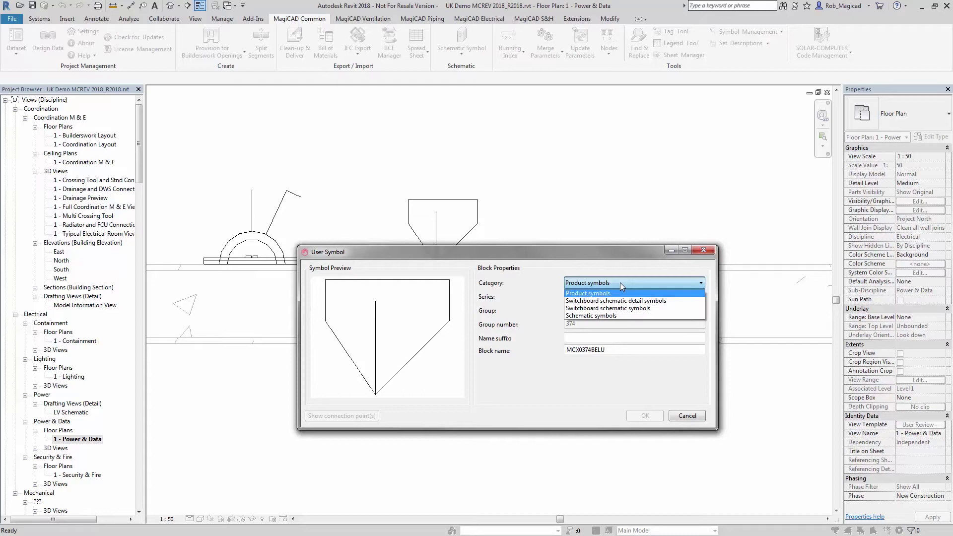
left_click(620, 282)
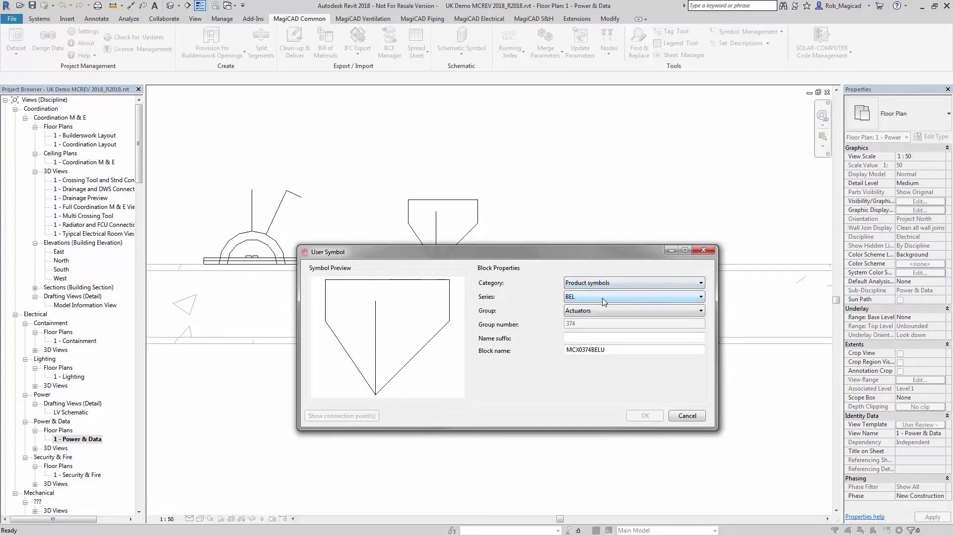
left_click(603, 297)
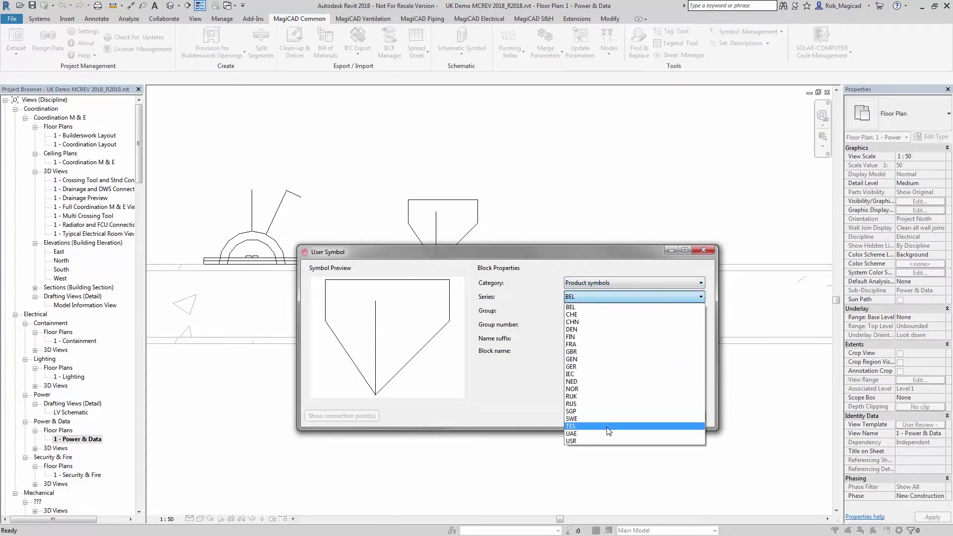
left_click(606, 426)
left_click(591, 311)
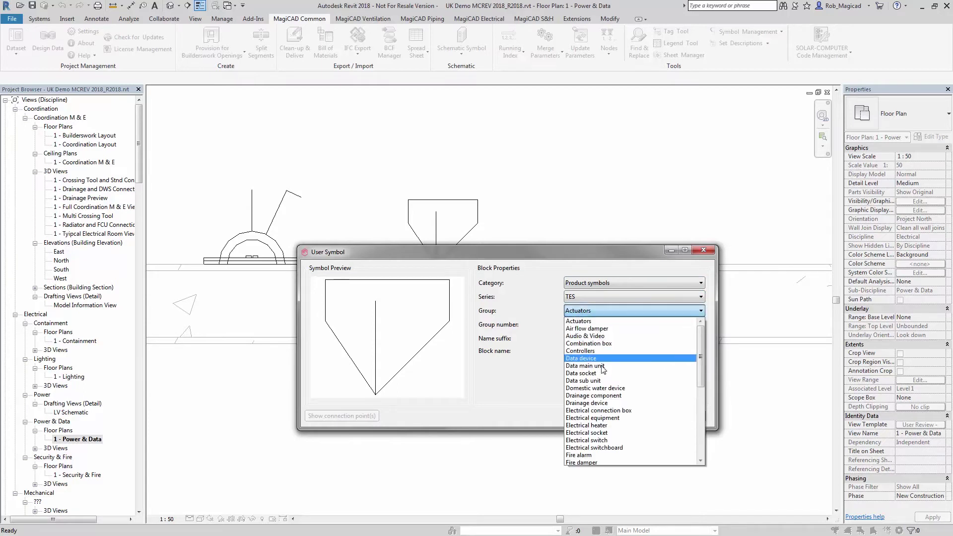
left_click(609, 432)
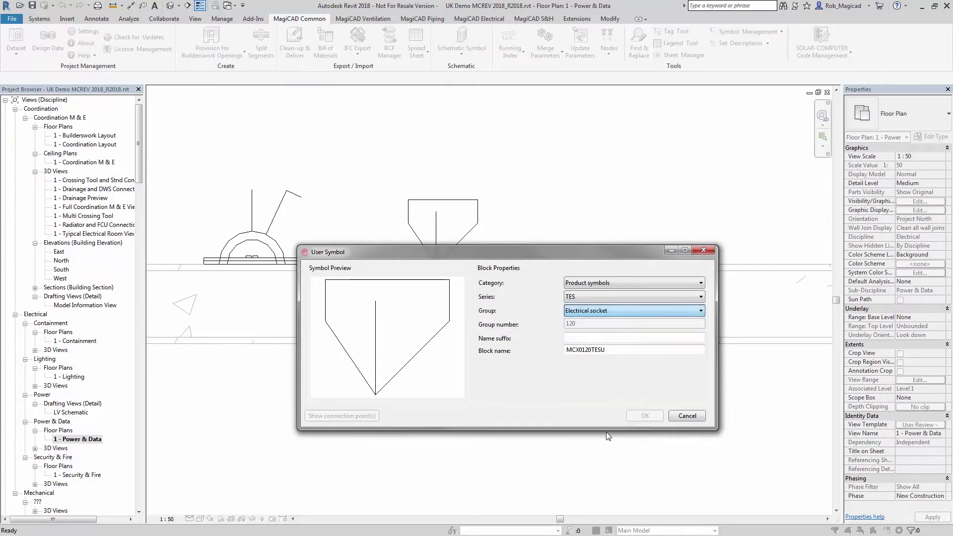
left_click(580, 336)
type("test")
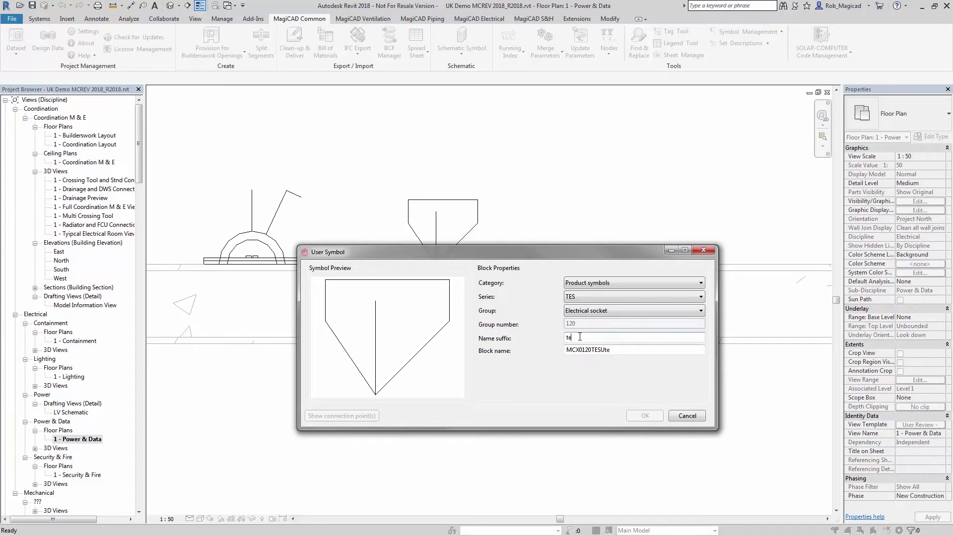
left_click(645, 416)
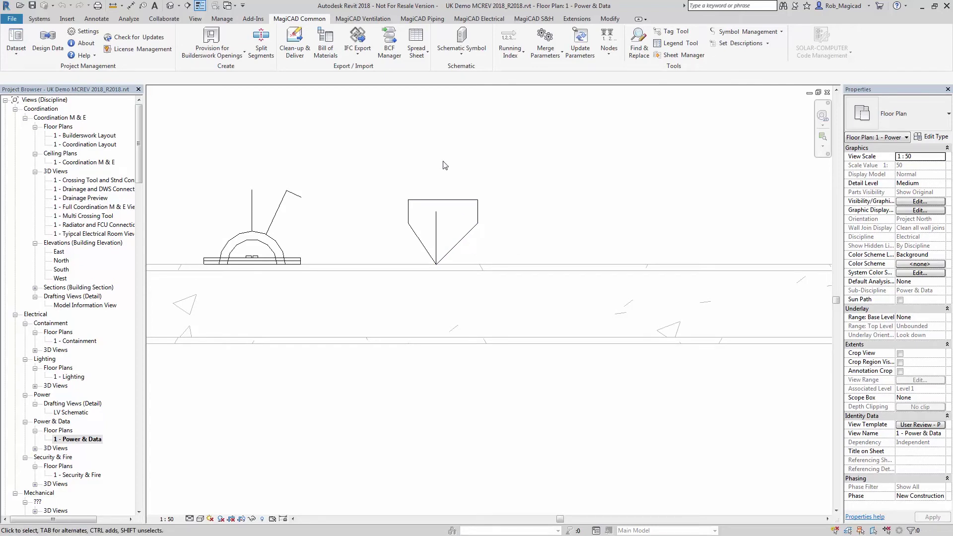
- Start installing an electrical socket product and open the dataset properties of the twin switched surface socket TSO-01
left_click(476, 19)
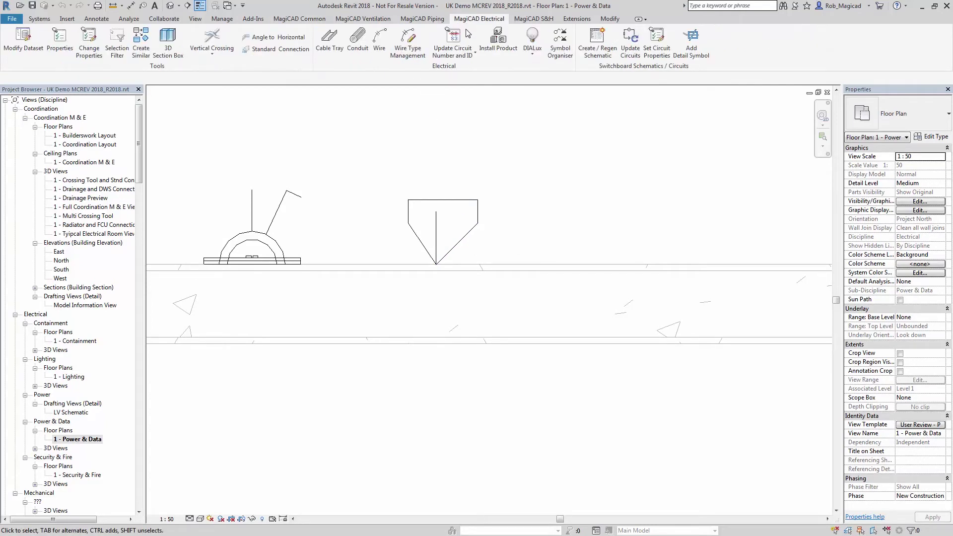
left_click(498, 41)
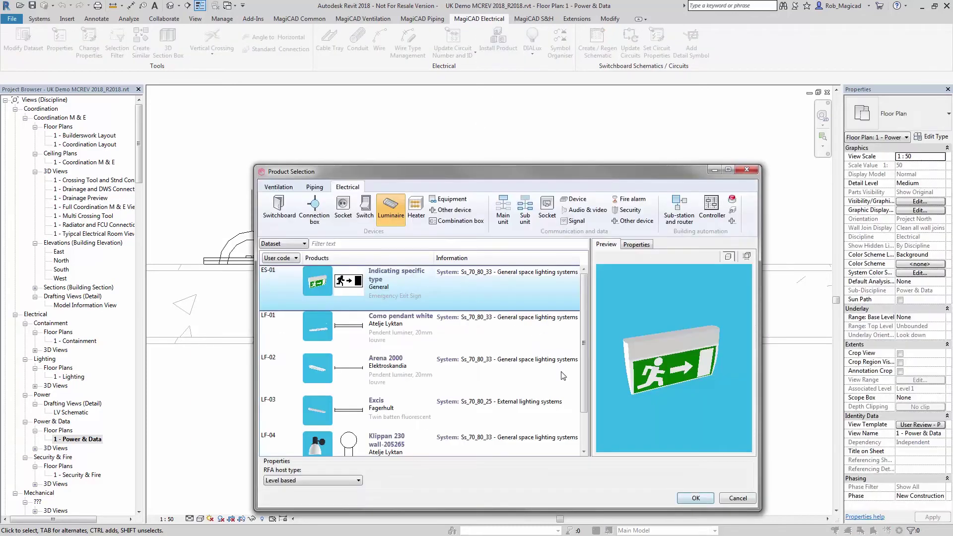
left_click(349, 209)
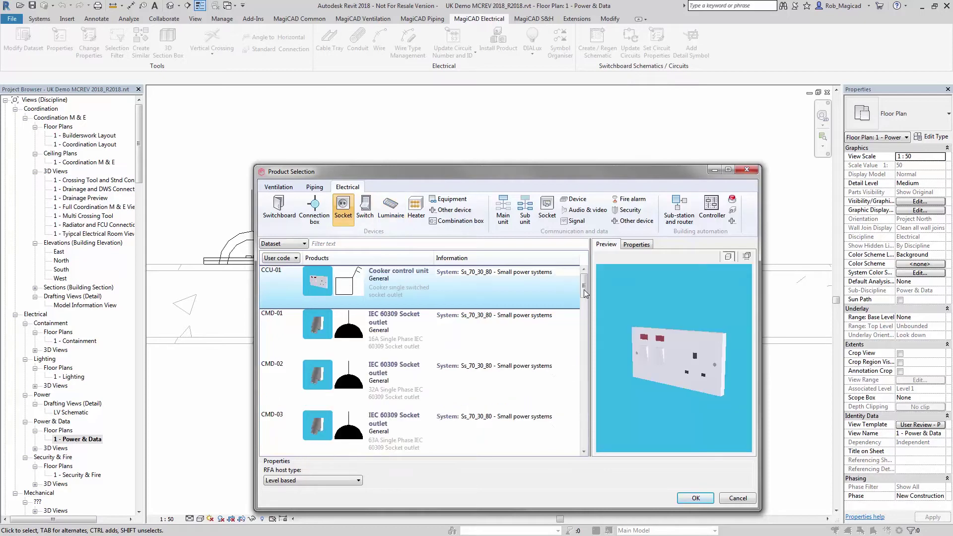
scroll(580, 423, "down", 5)
scroll(581, 425, "down", 5)
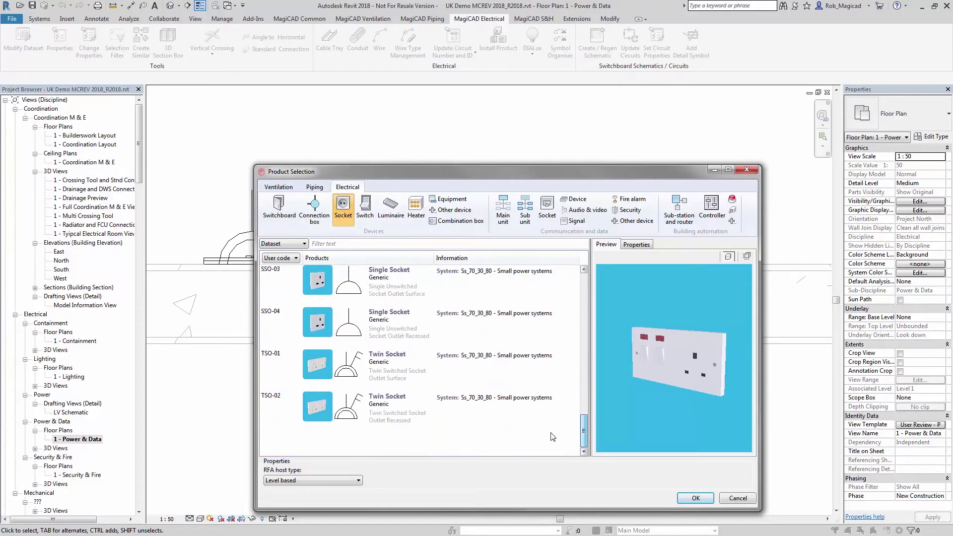
left_click(426, 366)
double_click(425, 365)
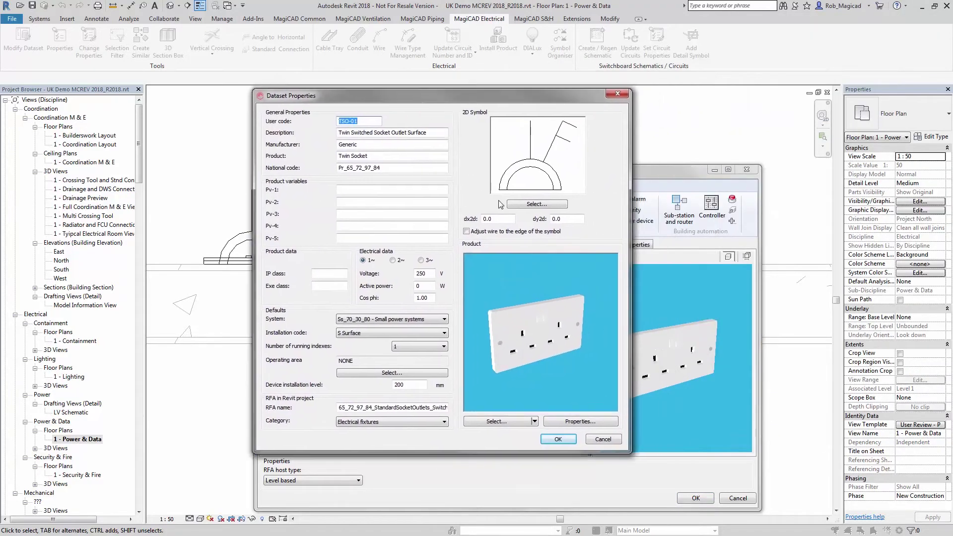
- Assign the "test" symbol from series TES, with series GBR excluded, as the 2D symbol of TSO-01 and accept the dataset properties
left_click(527, 204)
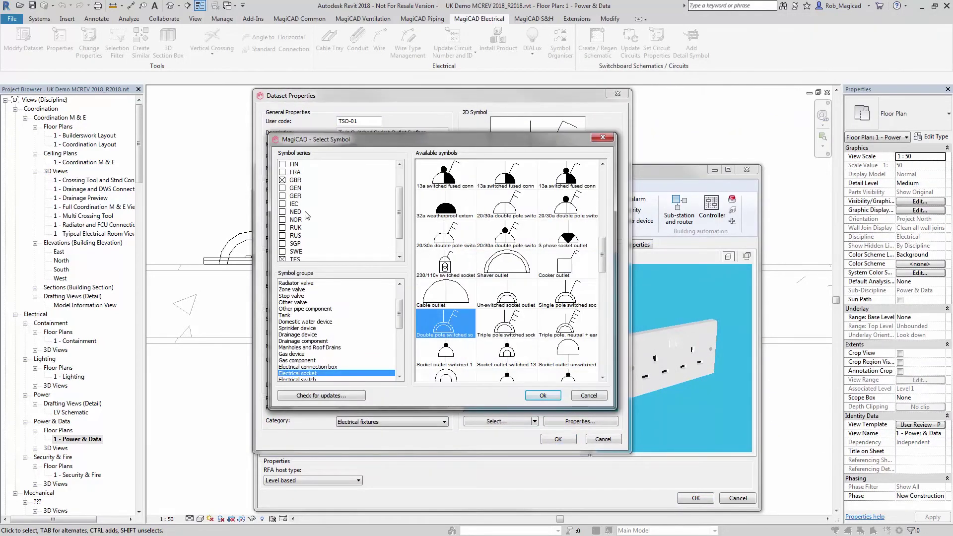
left_click(283, 180)
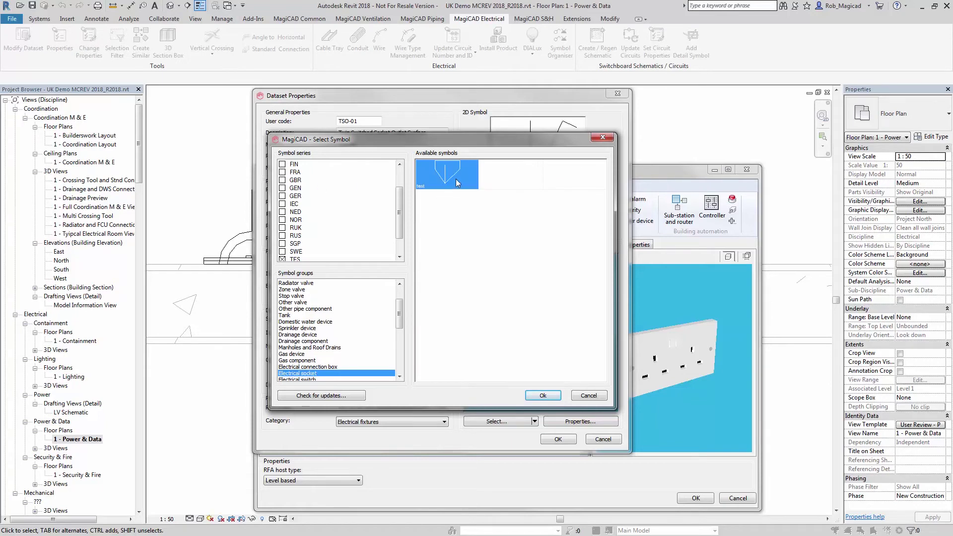
scroll(327, 242, "down", 1)
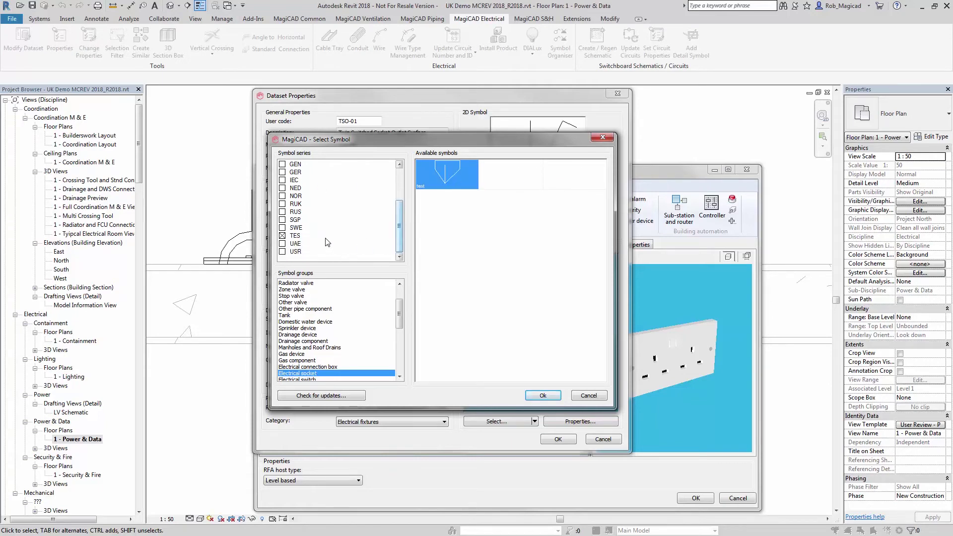
left_click(543, 398)
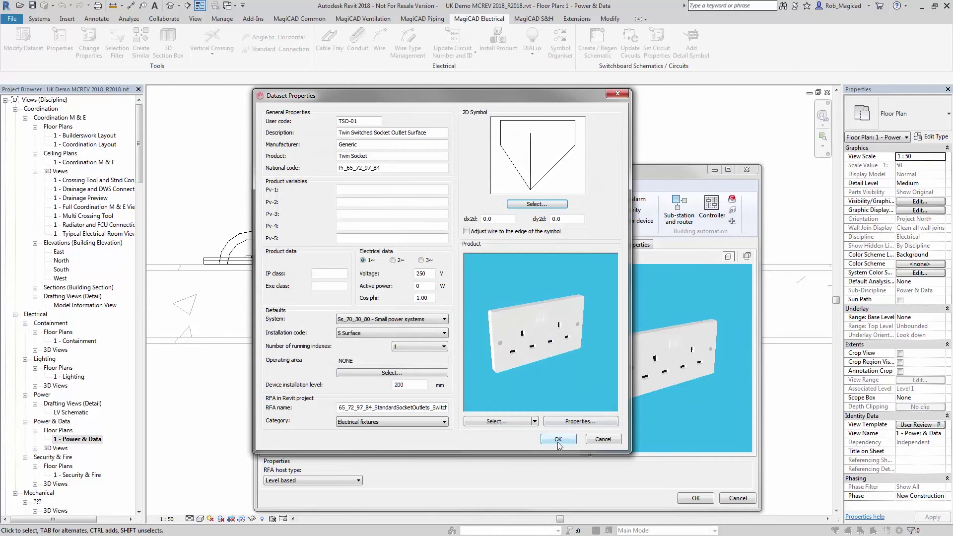
left_click(558, 440)
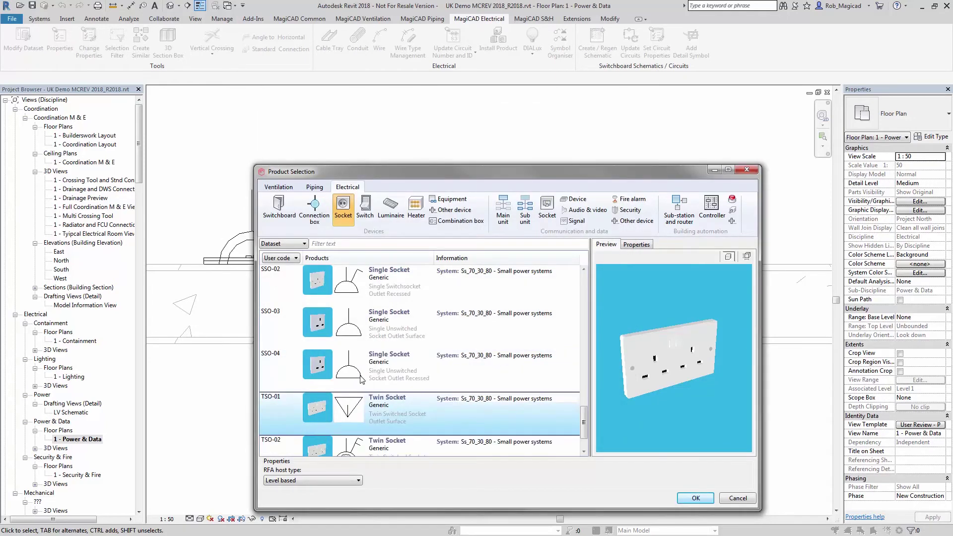
- Place one TSO-01 twin socket on the wall face beside the five-sided detail-line shape and finish the installation
left_click(694, 499)
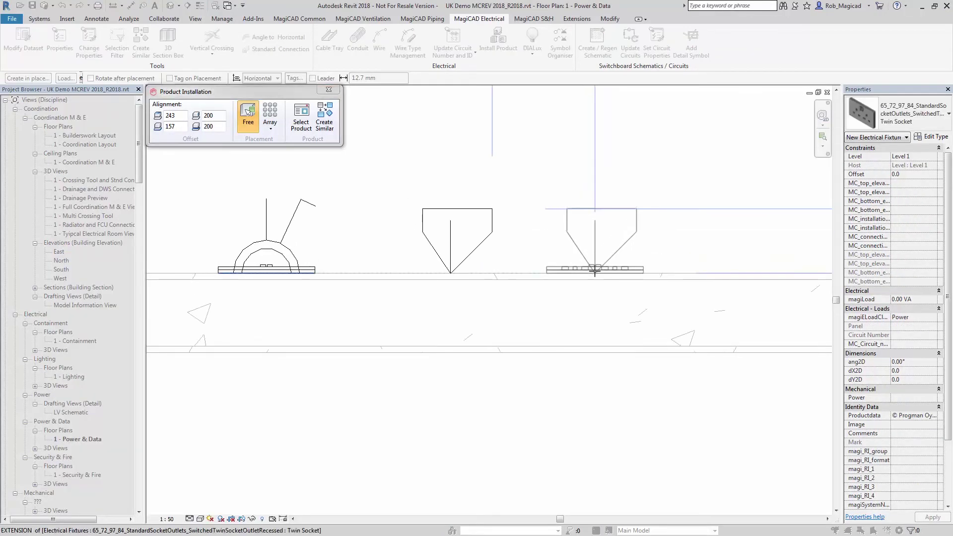
left_click(595, 270)
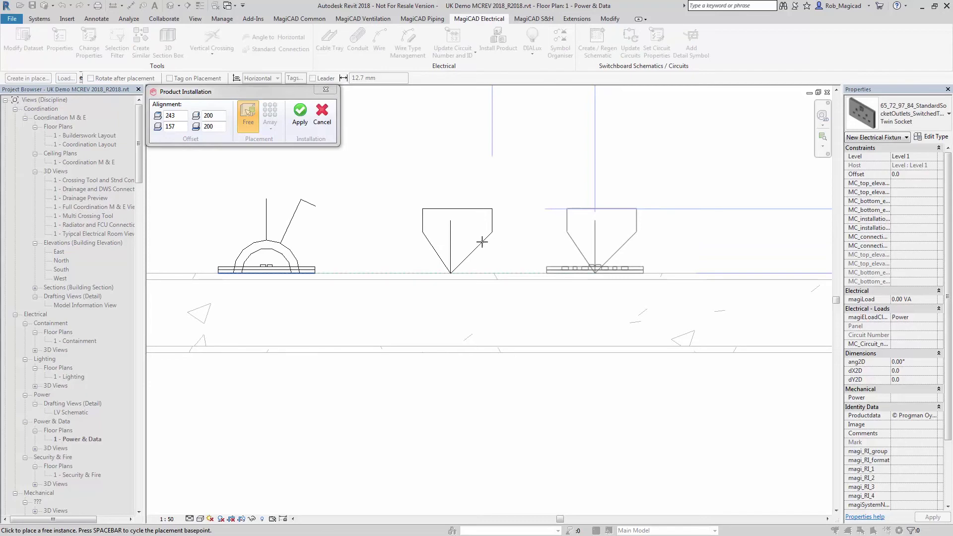
left_click(300, 114)
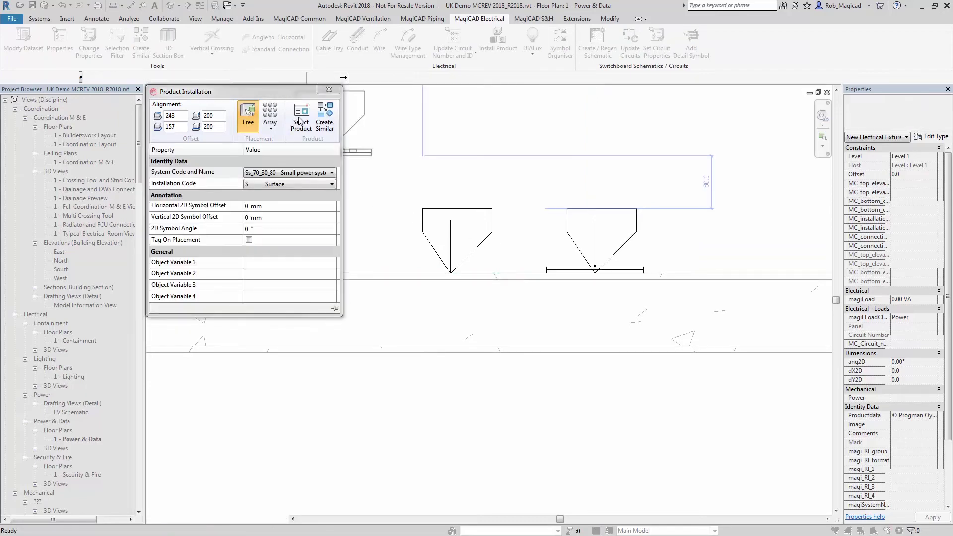
key("Escape")
key("Escape")
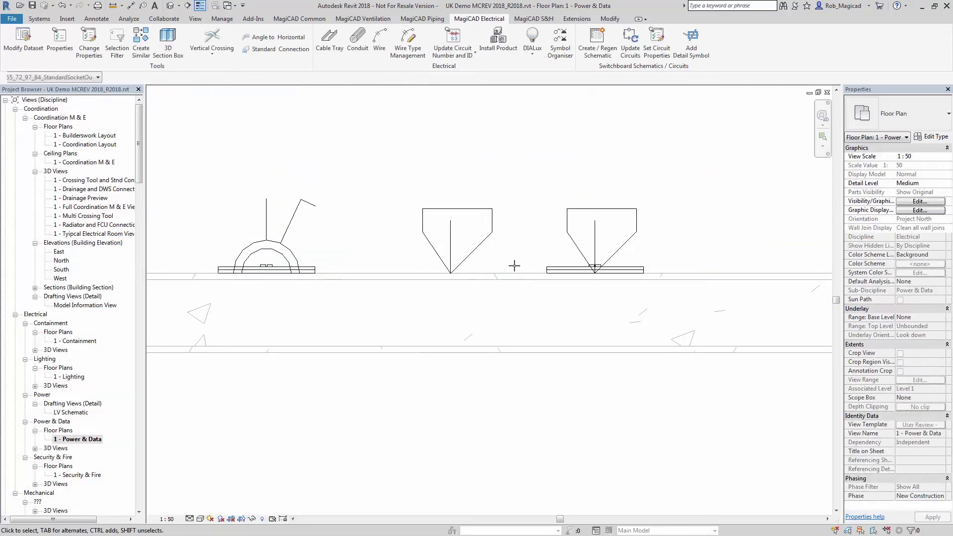
- Delete the original five-sided shape's detail lines between the two sockets, keeping the newly placed socket
left_click(569, 239)
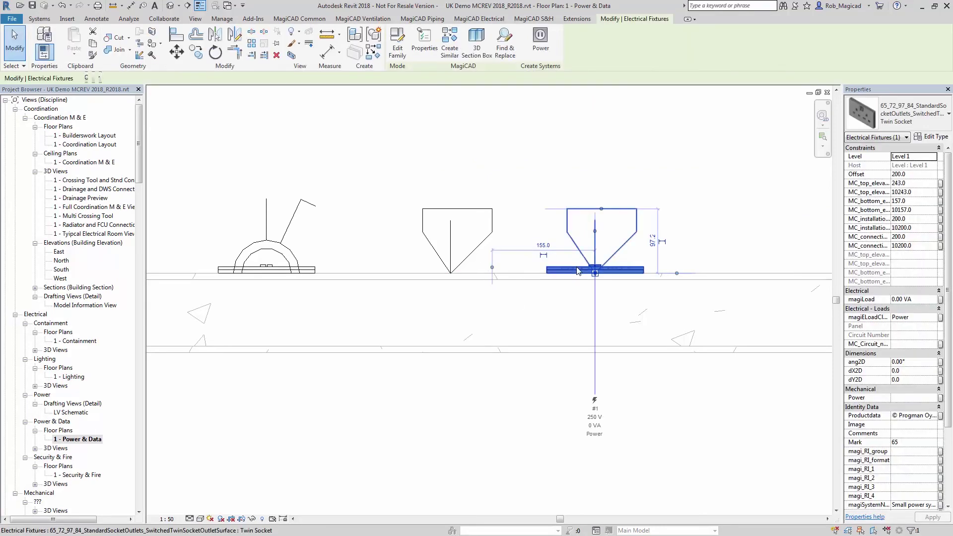
left_click(532, 255)
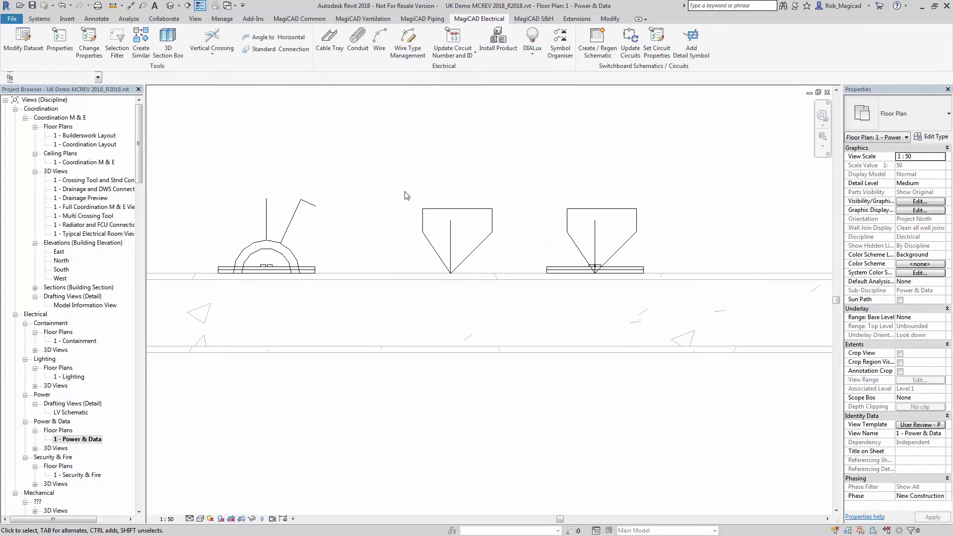
left_click_drag(404, 195, 499, 294)
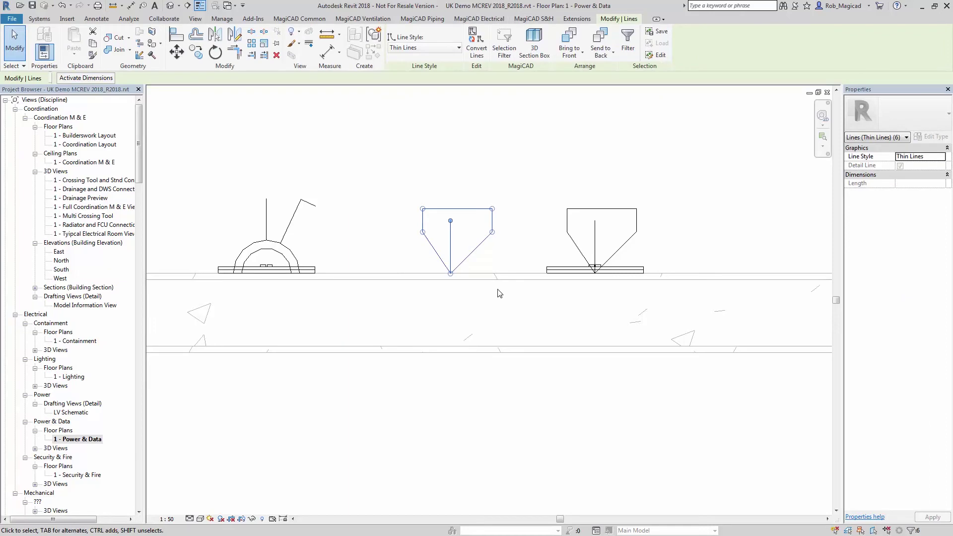
key("Delete")
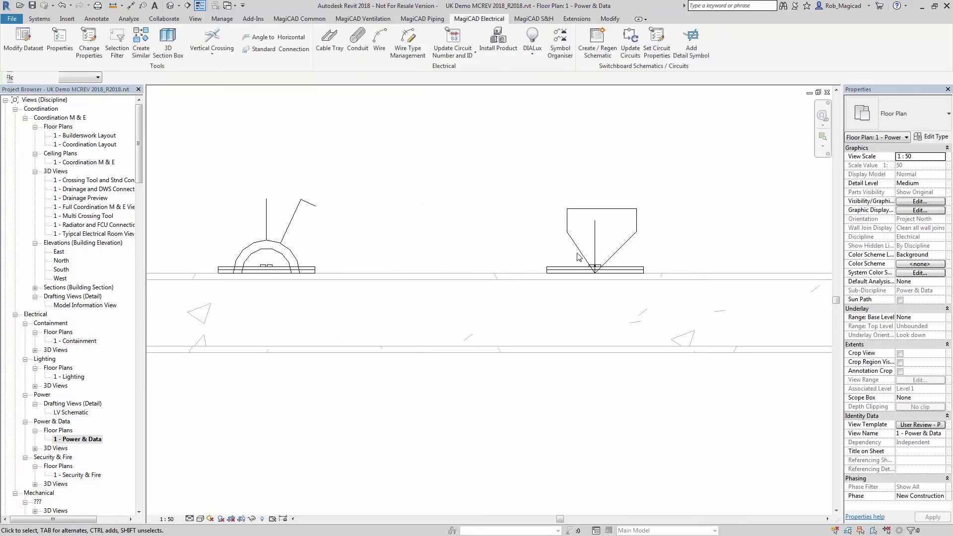
- Open the placed socket's family for editing and examine the nested symbol annotation in the Ref. Level floor plan
left_click(579, 254)
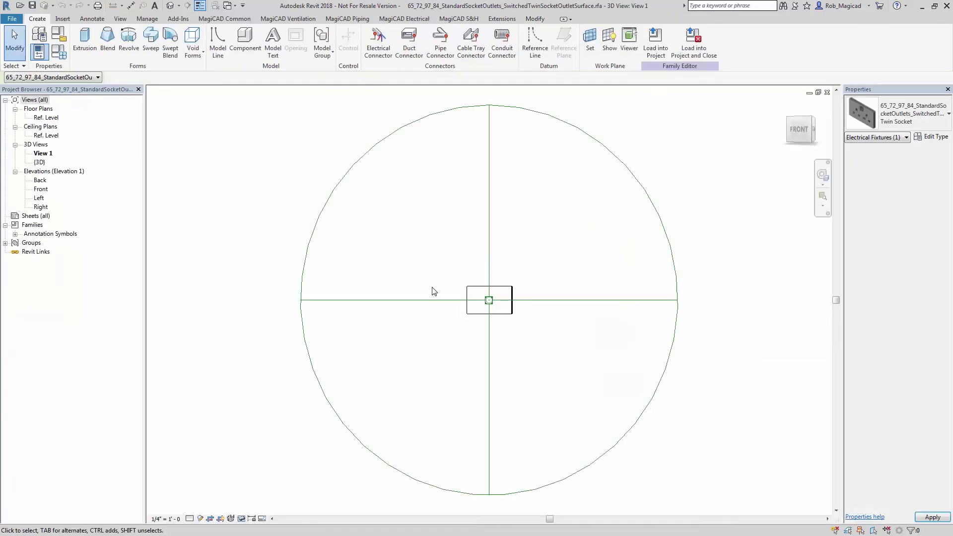
double_click(50, 118)
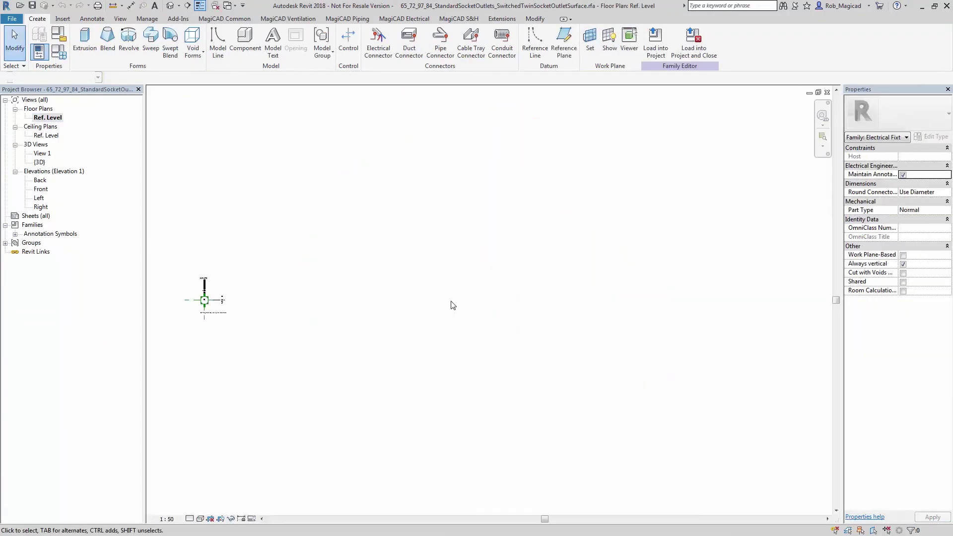
middle_click_drag(232, 296, 496, 311)
scroll(516, 303, "up", 6)
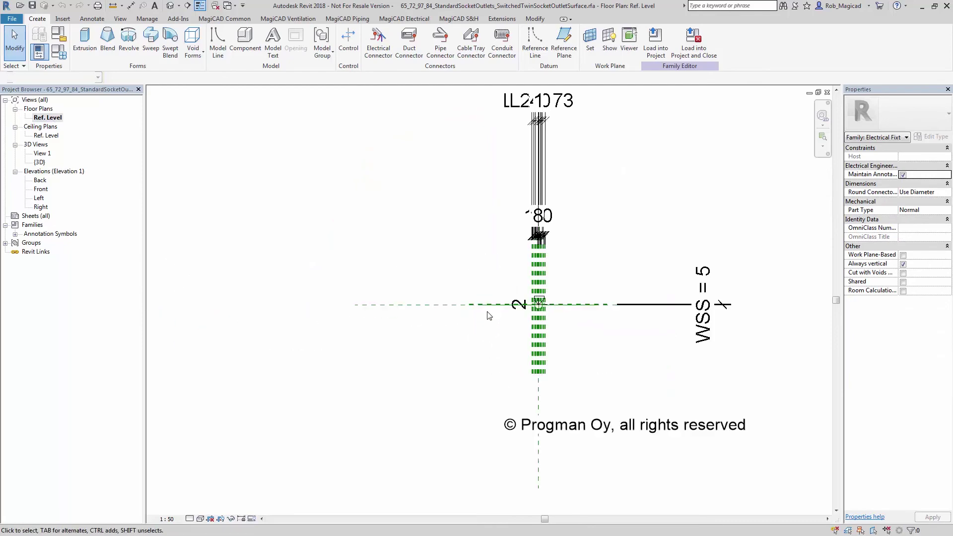
scroll(527, 293, "up", 6)
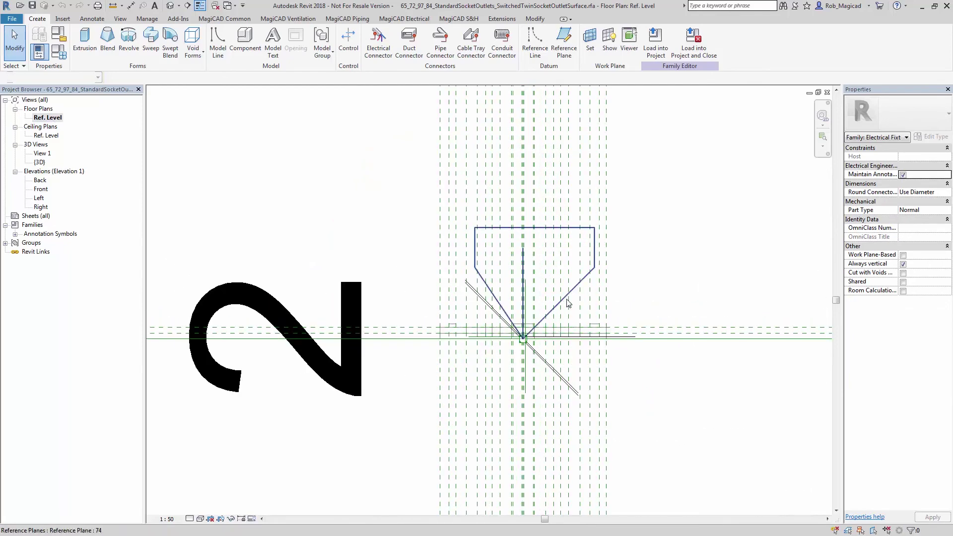
left_click(570, 298)
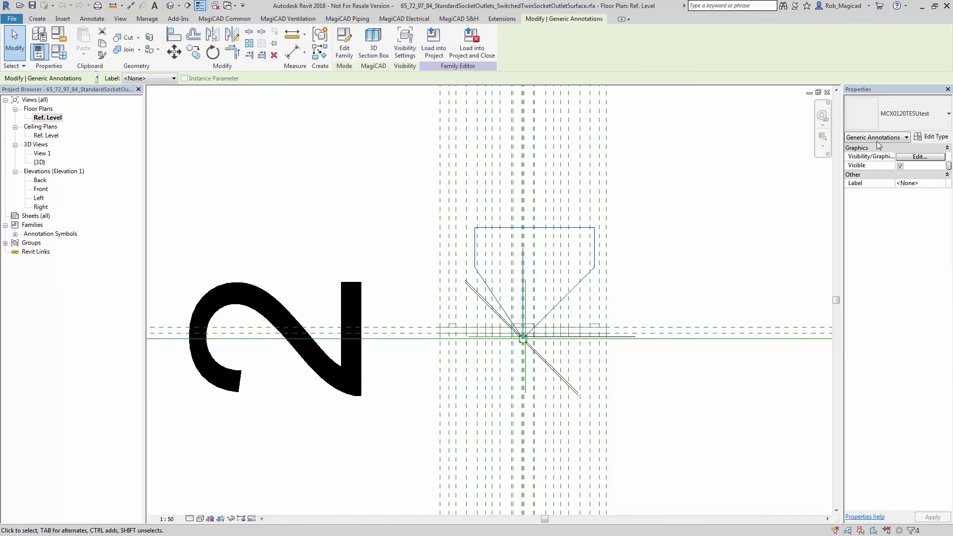
left_click(894, 141)
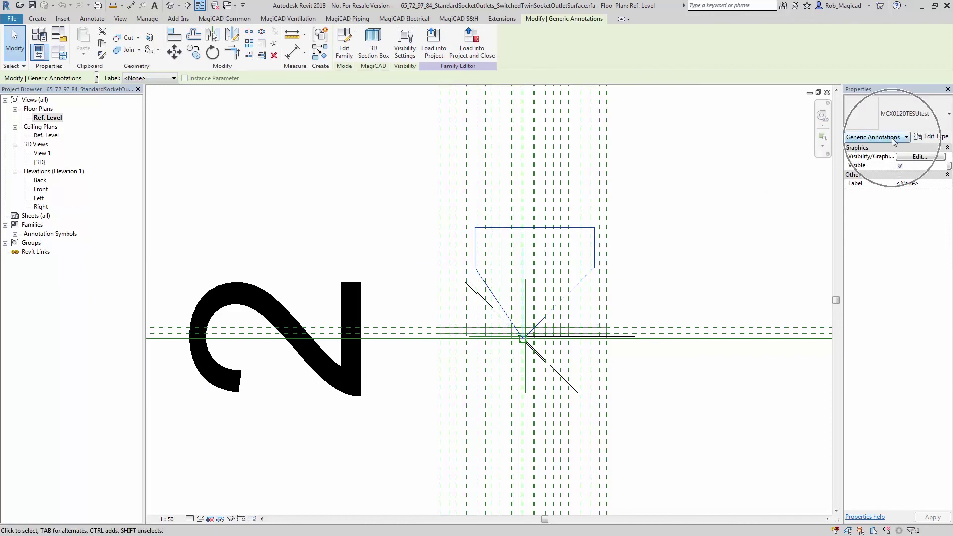
- Close the socket family without saving changes and return to the placed socket in the project's floor plan
left_click(827, 93)
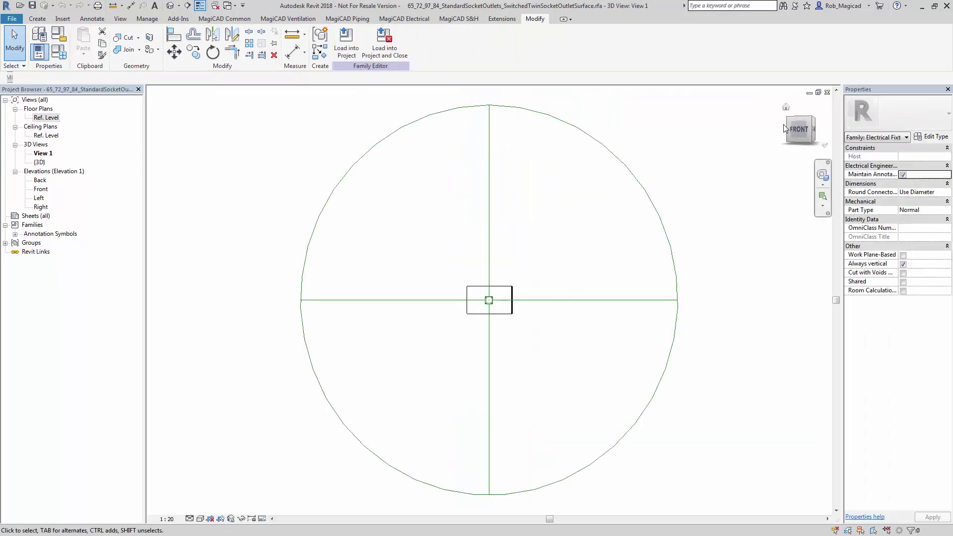
left_click(827, 92)
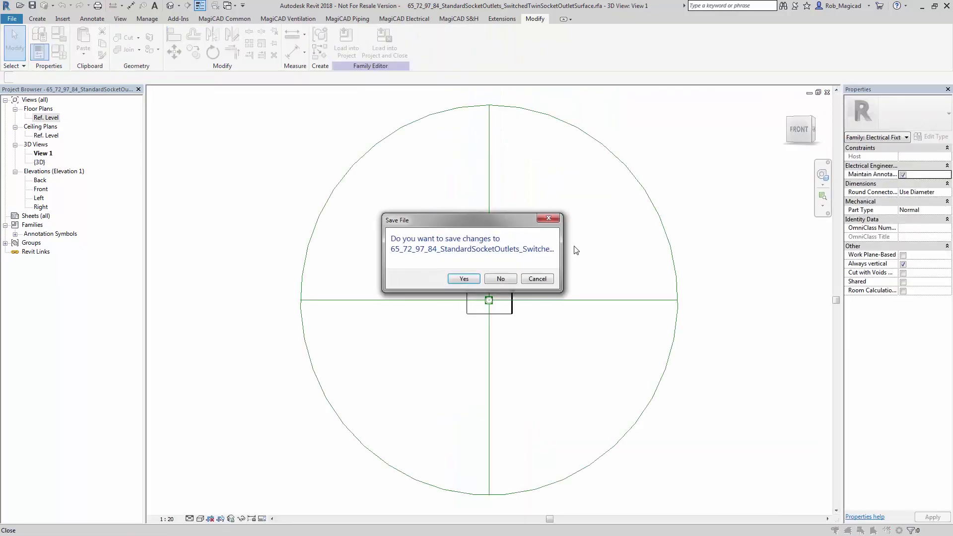
left_click(500, 279)
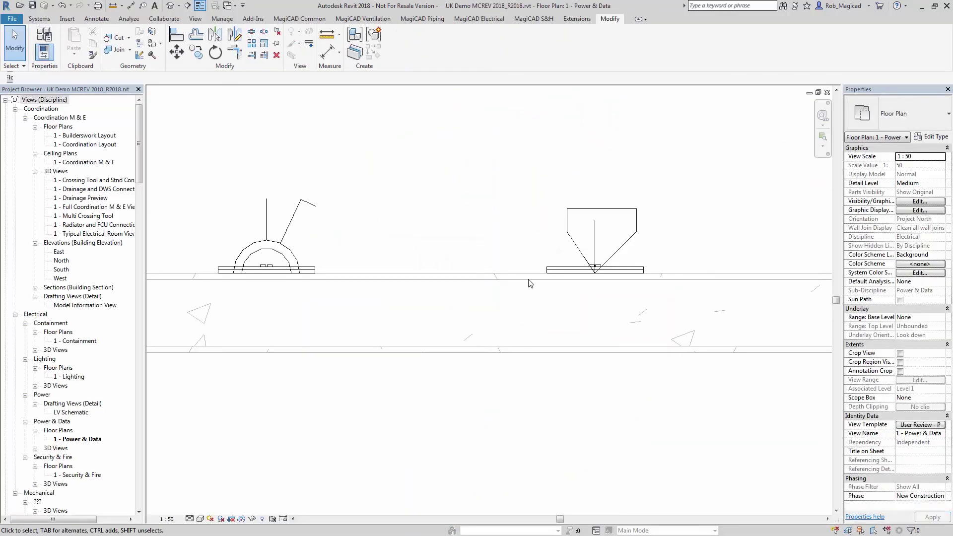
middle_click_drag(427, 290, 402, 291)
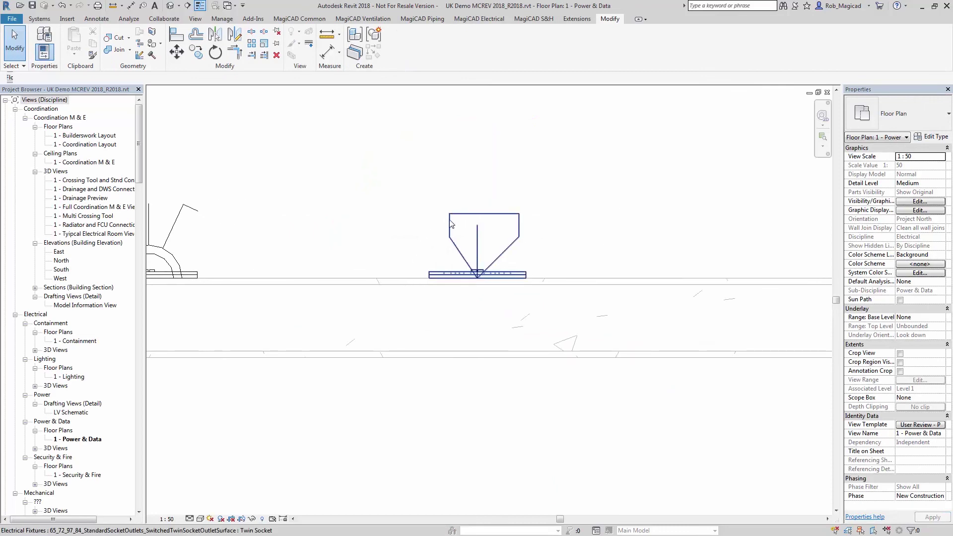